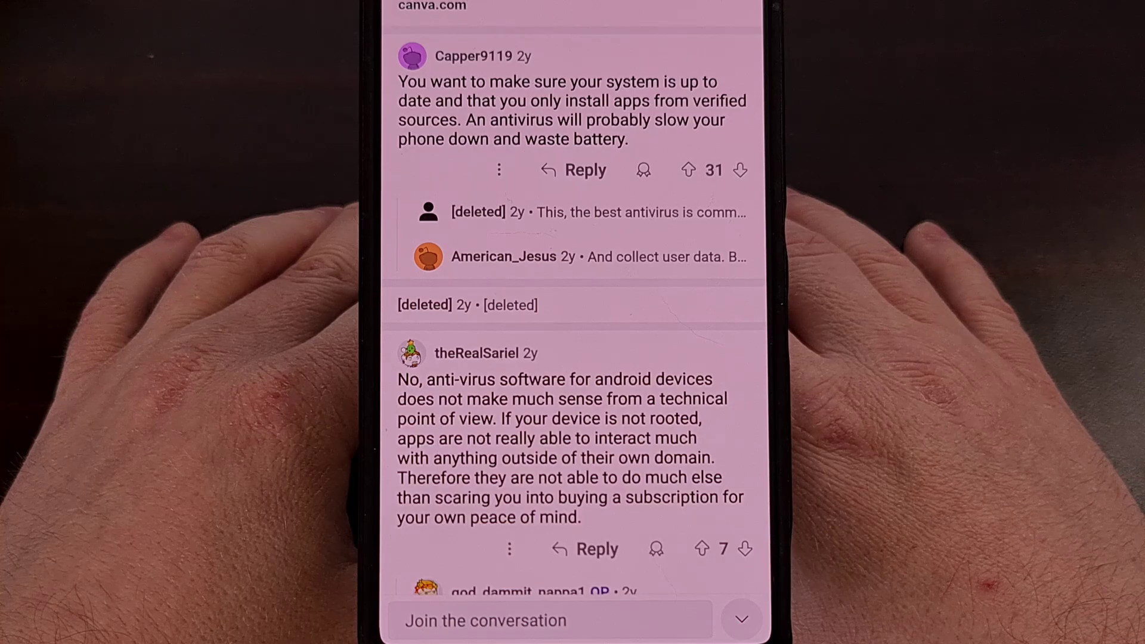
Leave Reddit for the home screen, launch Play Store, and open the profile account menu.
drag(627, 626, 644, 448)
click(637, 492)
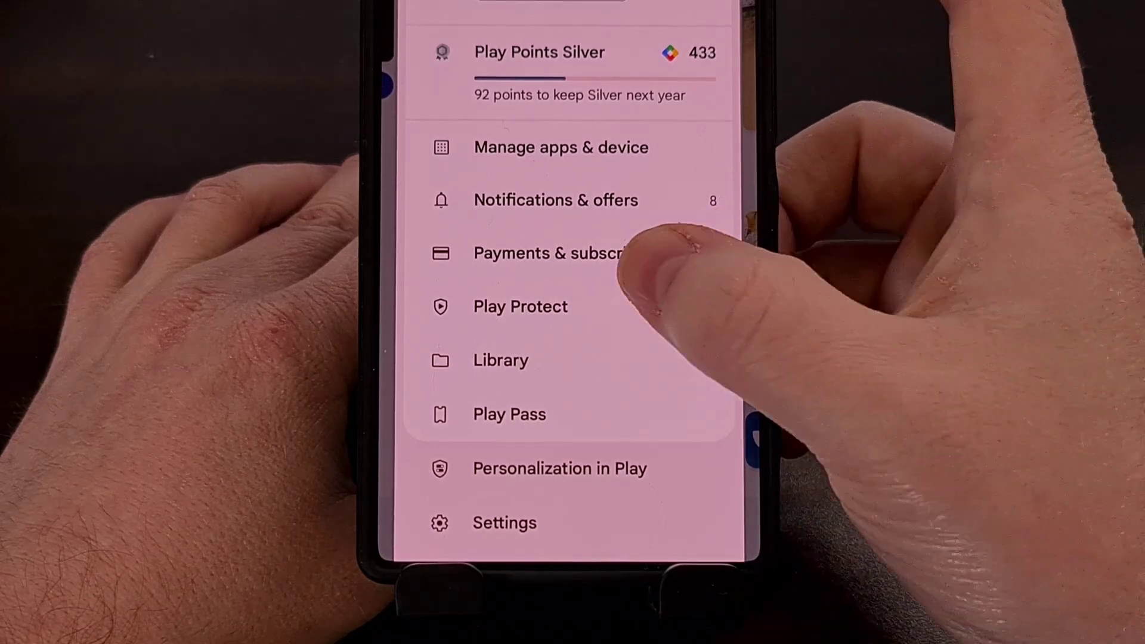
click(520, 306)
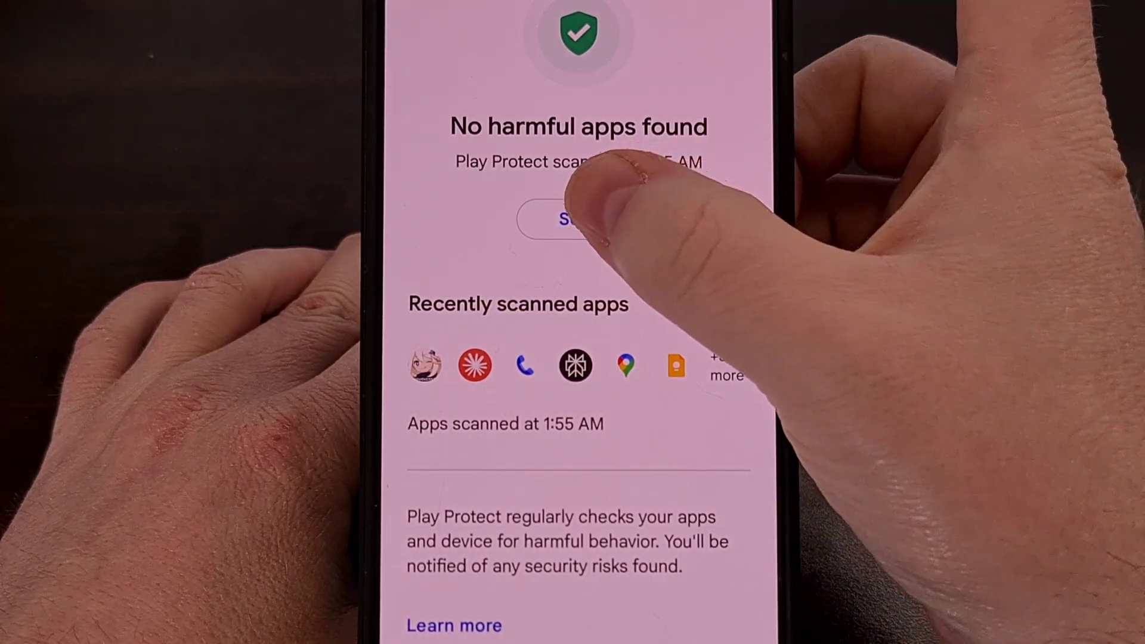
Open Play Protect from the account menu to view the latest 'no harmful apps found' scan.
click(578, 219)
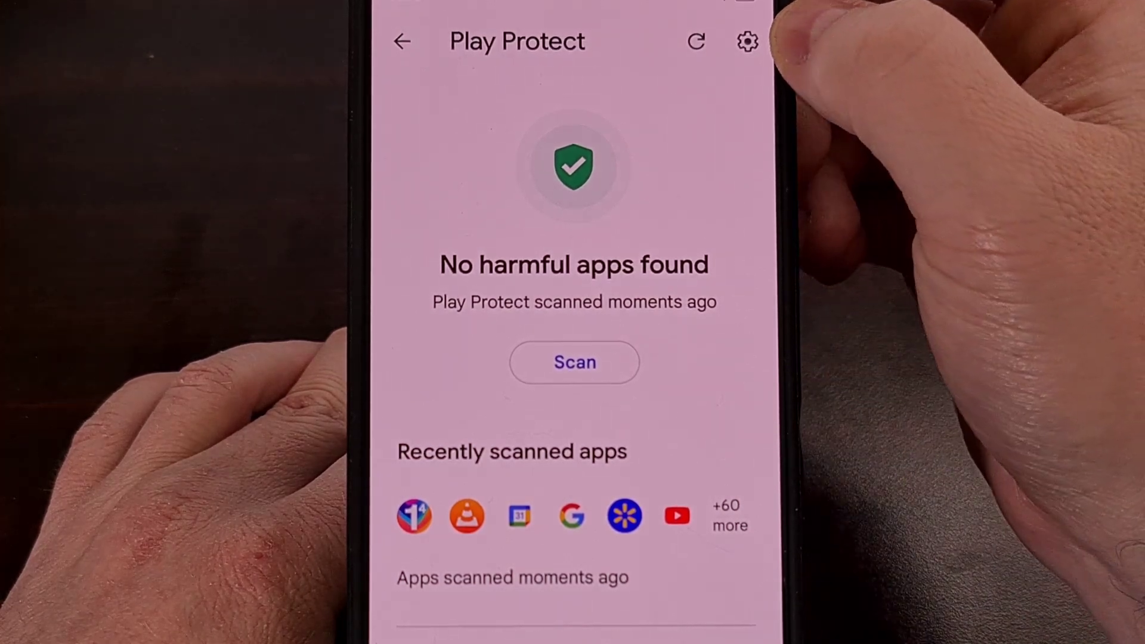
Open Play Protect settings via the gear icon and confirm 'Scan apps with Play Protect' is on.
click(747, 42)
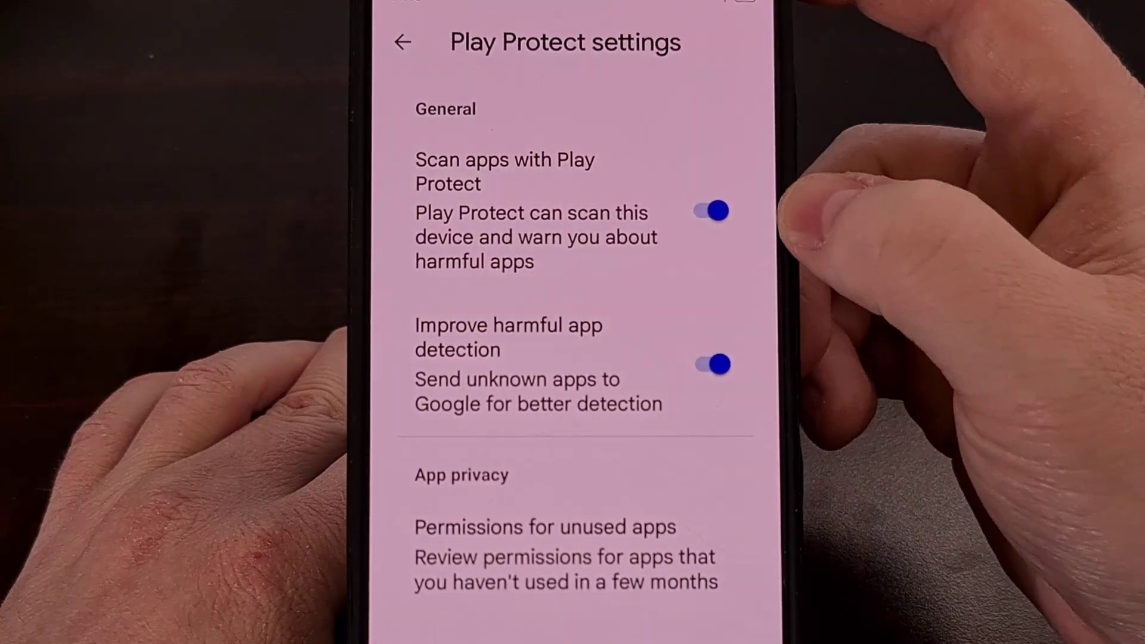